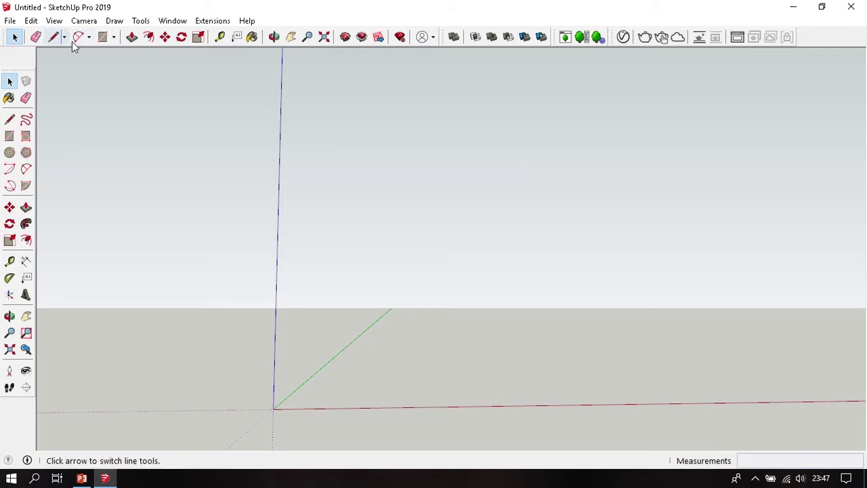
# Turn on the V-Ray Lights toolbar from the View > Toolbars list
pyautogui.click(52, 21)
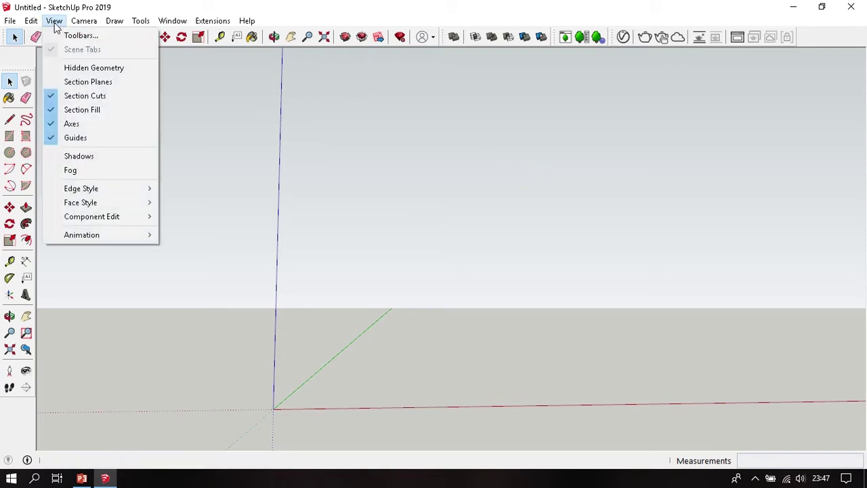
pyautogui.click(73, 35)
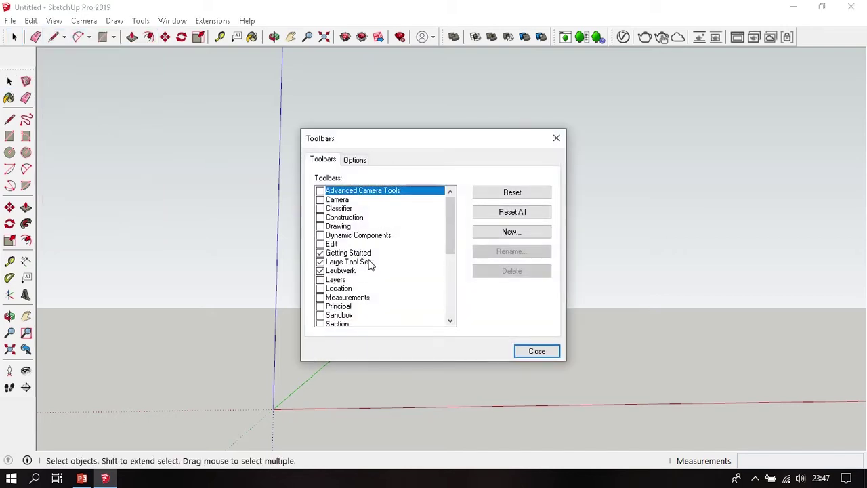
pyautogui.scroll(-3, 368, 264)
pyautogui.scroll(-2, 368, 264)
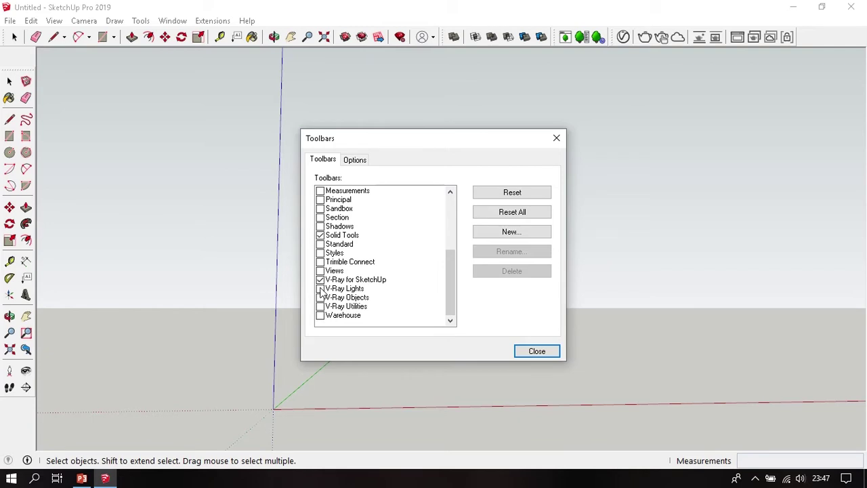
pyautogui.click(320, 289)
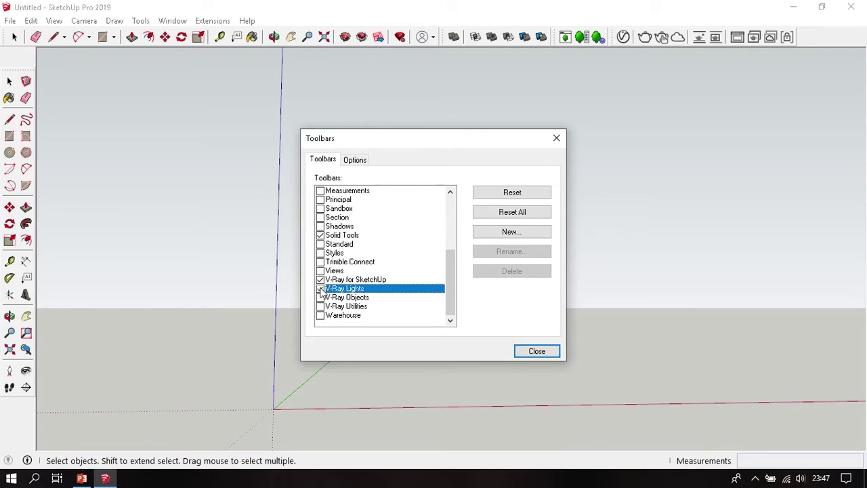
pyautogui.click(556, 138)
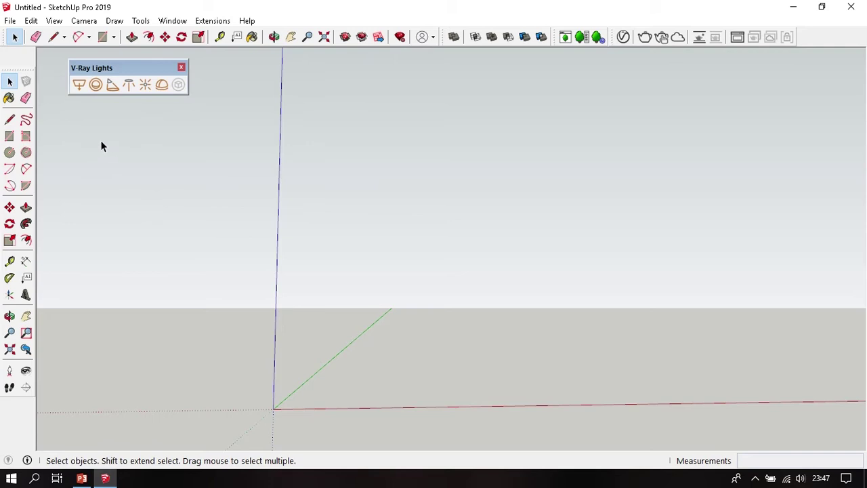
# Draw a V-Ray sphere light centred on the ground near the green axis
pyautogui.click(96, 86)
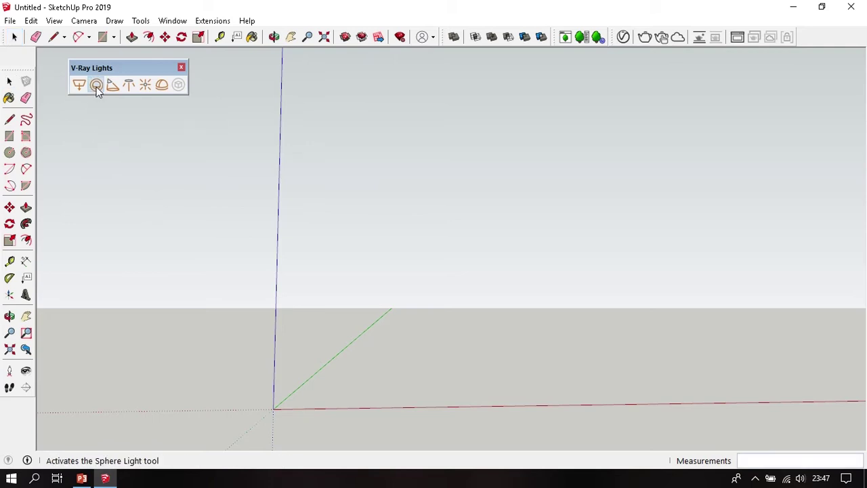
pyautogui.click(378, 352)
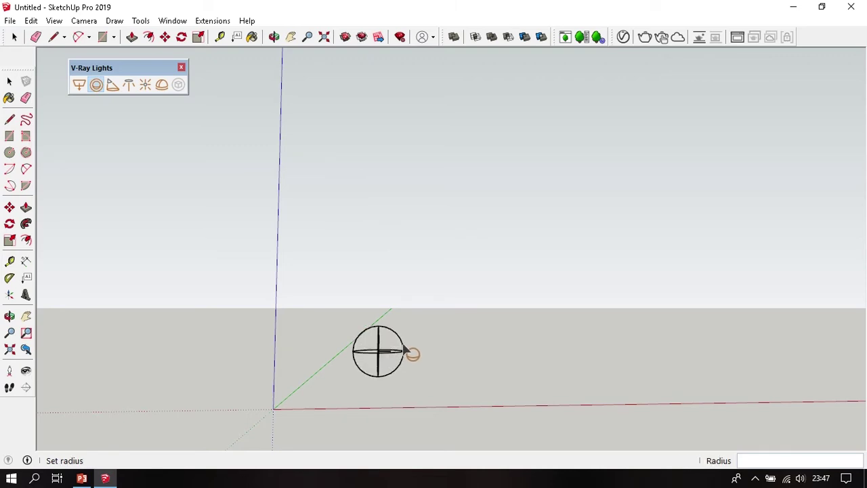
pyautogui.click(402, 344)
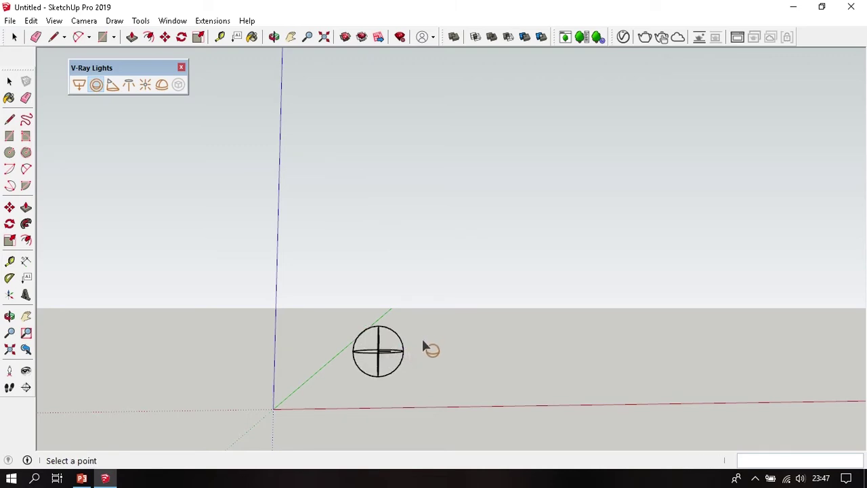
# Orbit and zoom in to frame the sphere light with the blue axis upright
pyautogui.moveTo(423, 345)
pyautogui.mouseDown(button='middle')
pyautogui.moveTo(445, 377)
pyautogui.moveTo(470, 306)
pyautogui.moveTo(456, 332)
pyautogui.mouseUp(button='middle')
pyautogui.scroll(2, 457, 333)
pyautogui.scroll(2, 455, 332)
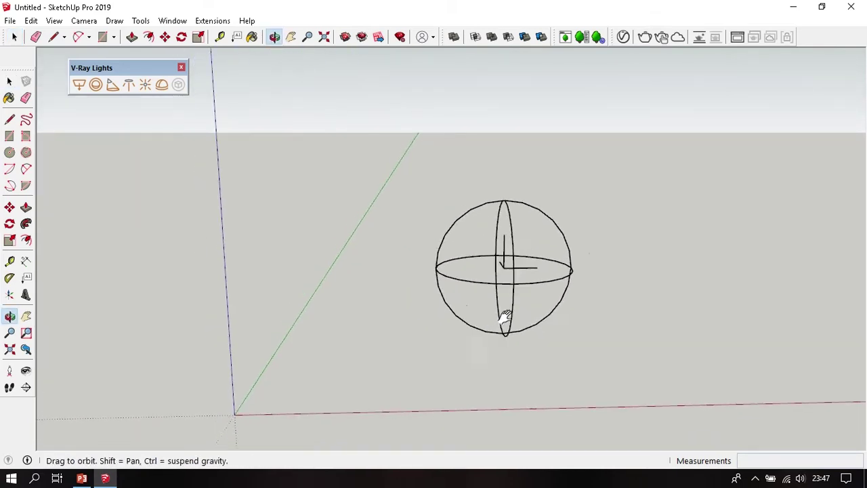
pyautogui.moveTo(505, 317); pyautogui.dragTo(519, 310, button='middle')
pyautogui.scroll(1, 459, 305)
pyautogui.moveTo(459, 305)
pyautogui.mouseDown(button='middle')
pyautogui.moveTo(514, 290)
pyautogui.moveTo(475, 257)
pyautogui.mouseUp(button='middle')
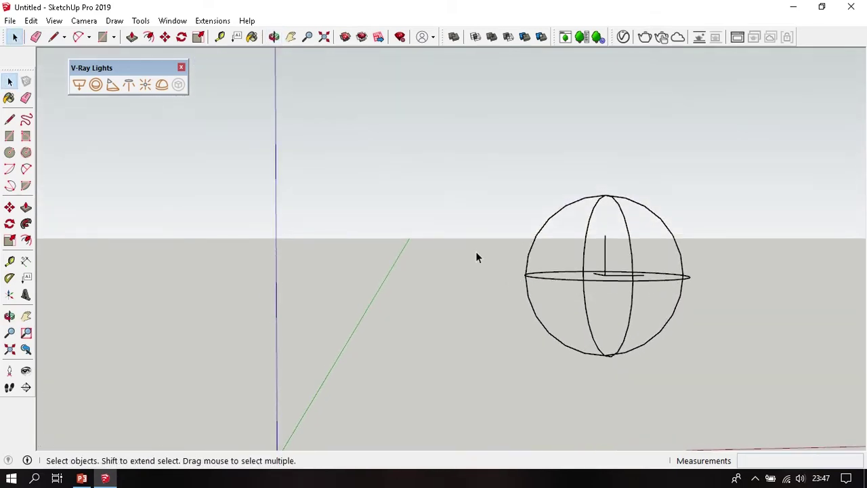
# Open and expand the V-Ray Asset Editor and select Sphere Light under Lights
pyautogui.click(623, 38)
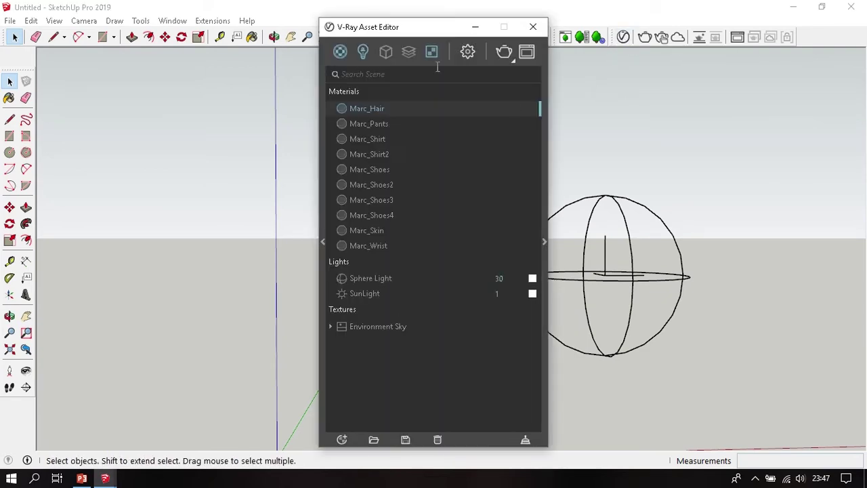
pyautogui.moveTo(417, 31); pyautogui.dragTo(338, 19)
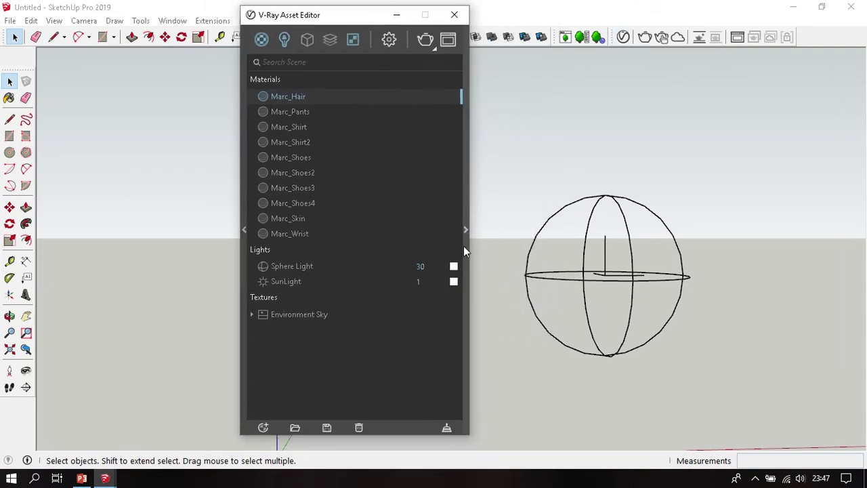
pyautogui.click(466, 245)
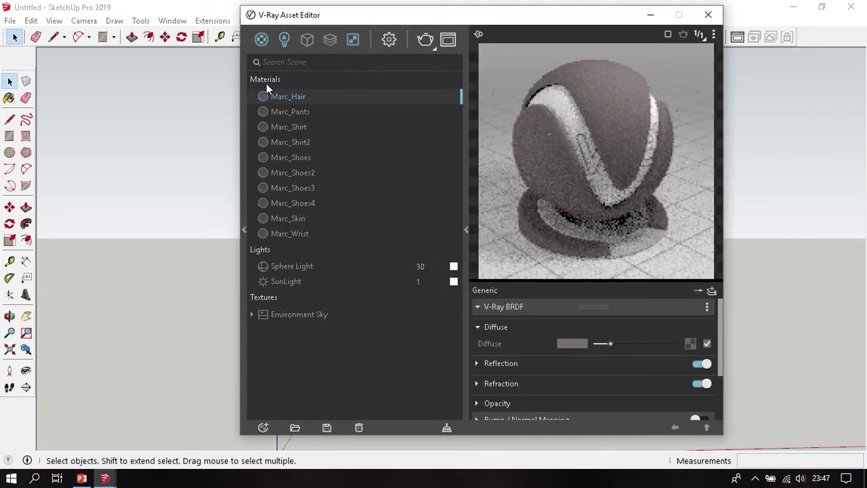
pyautogui.click(287, 43)
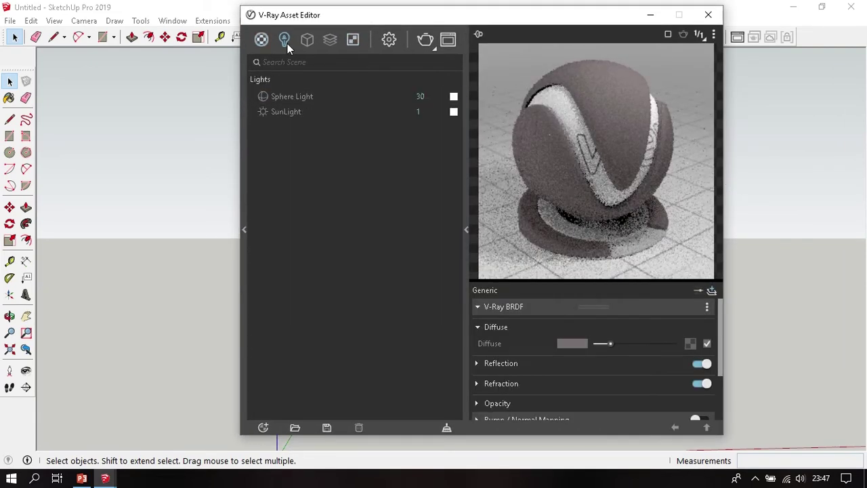
pyautogui.click(305, 96)
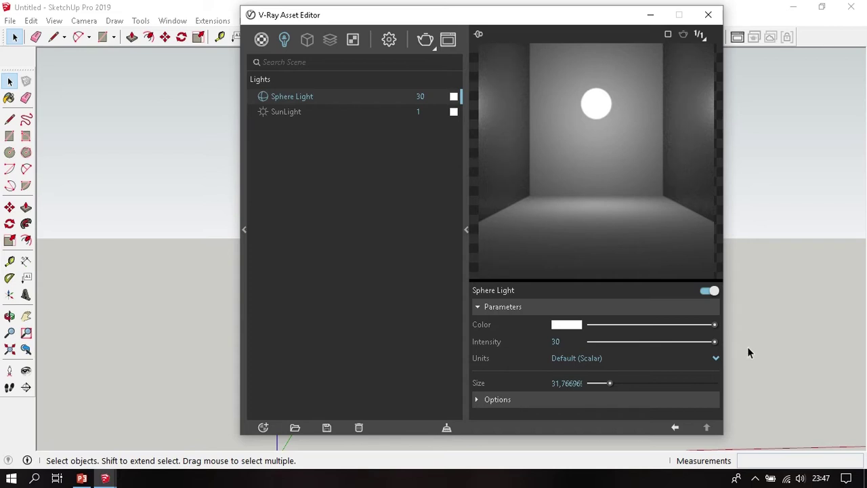
pyautogui.click(568, 326)
pyautogui.click(284, 216)
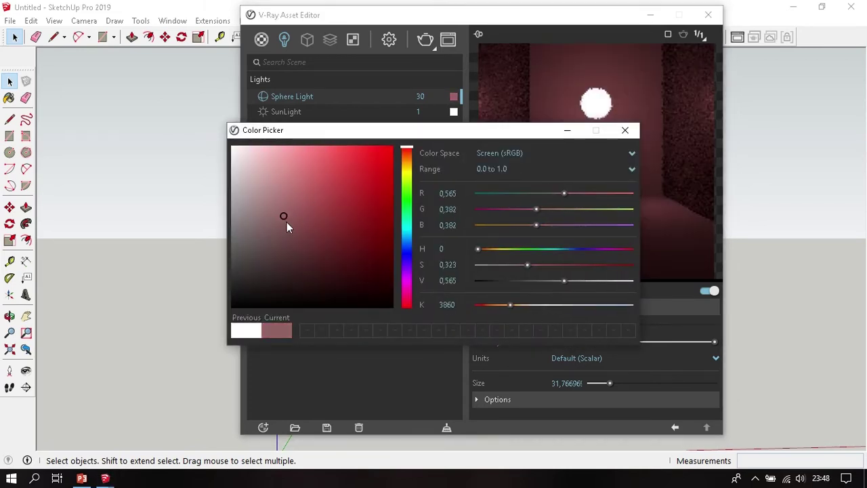
pyautogui.moveTo(286, 222); pyautogui.dragTo(346, 170)
pyautogui.moveTo(407, 148); pyautogui.dragTo(408, 215)
pyautogui.moveTo(434, 132); pyautogui.dragTo(223, 125)
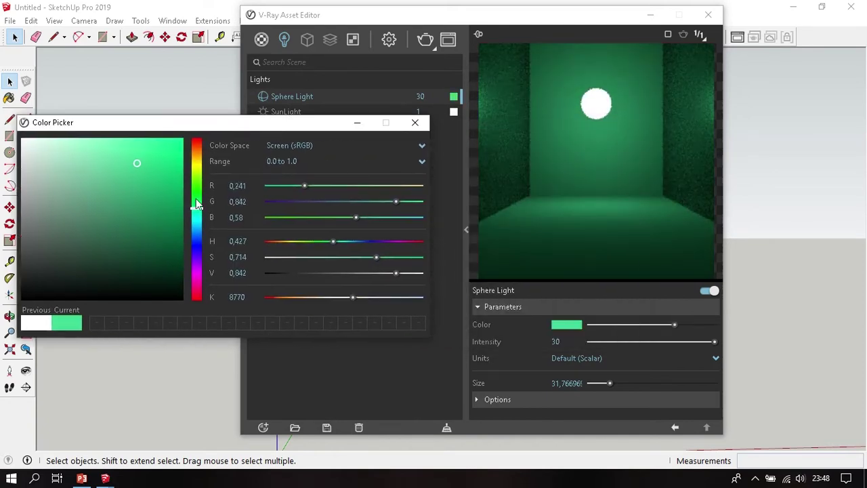
pyautogui.moveTo(196, 203)
pyautogui.mouseDown()
pyautogui.moveTo(201, 165)
pyautogui.moveTo(196, 285)
pyautogui.mouseUp()
pyautogui.moveTo(53, 158); pyautogui.dragTo(21, 139)
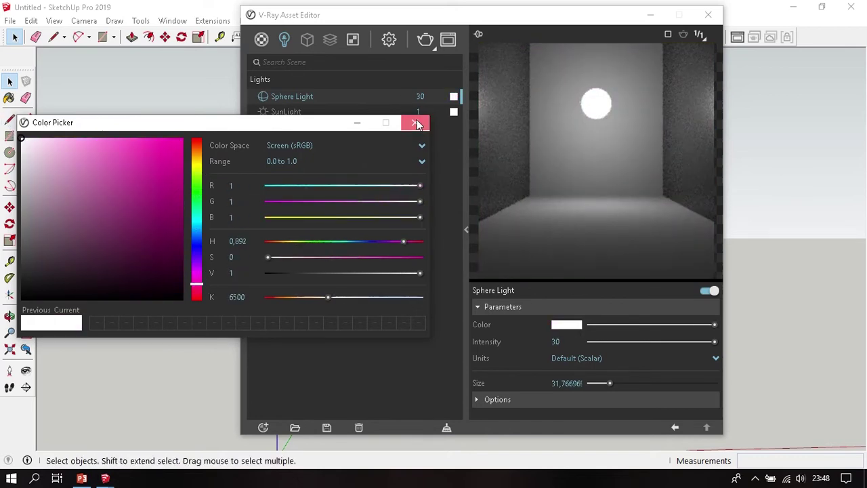
pyautogui.click(415, 122)
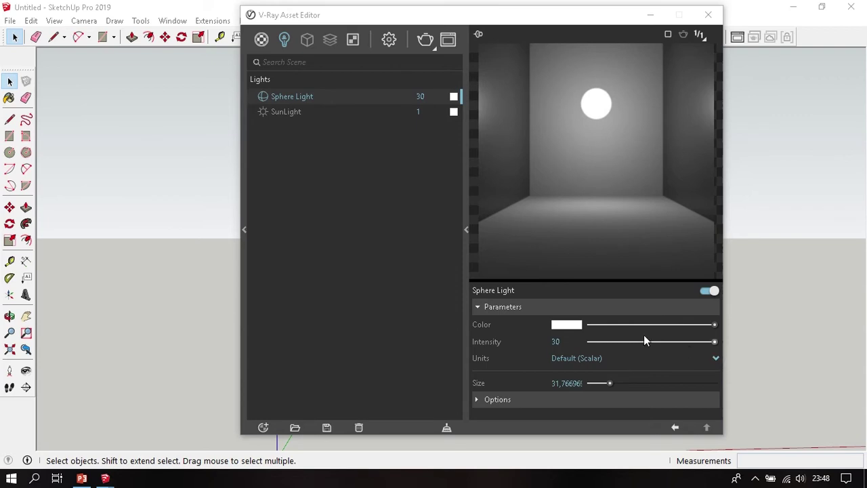
# Try a sphere light intensity of 1000, return it to 30, then bring up the Units list
pyautogui.click(567, 340)
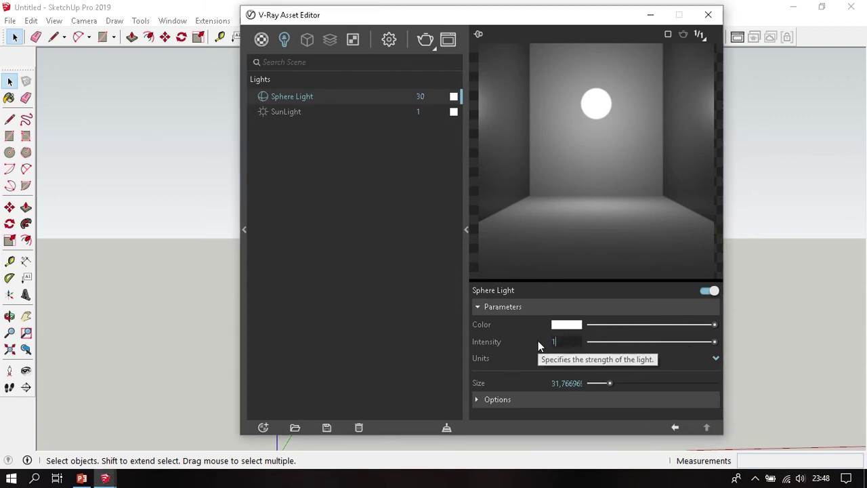
pyautogui.write('1000')
pyautogui.press('Return')
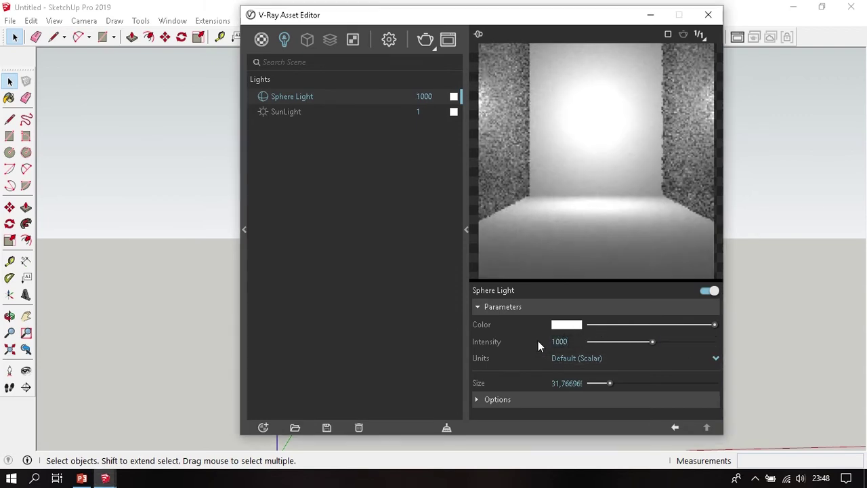
pyautogui.moveTo(569, 341); pyautogui.dragTo(518, 349)
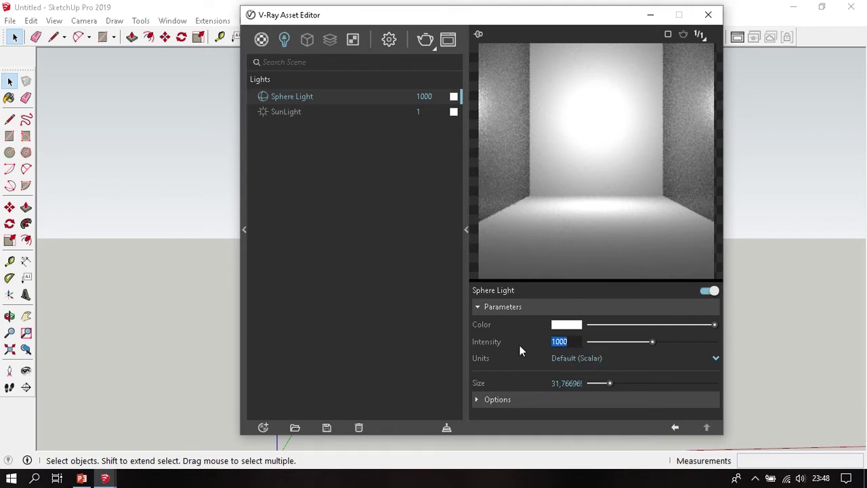
pyautogui.write('30')
pyautogui.press('Return')
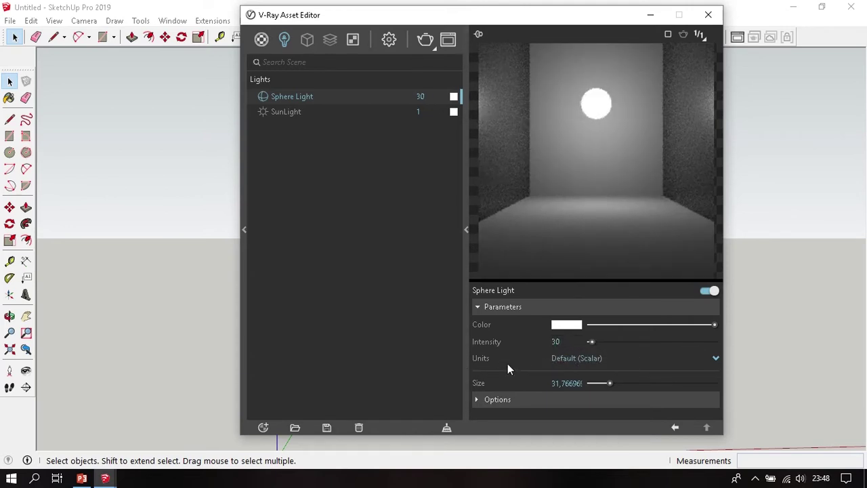
pyautogui.click(716, 357)
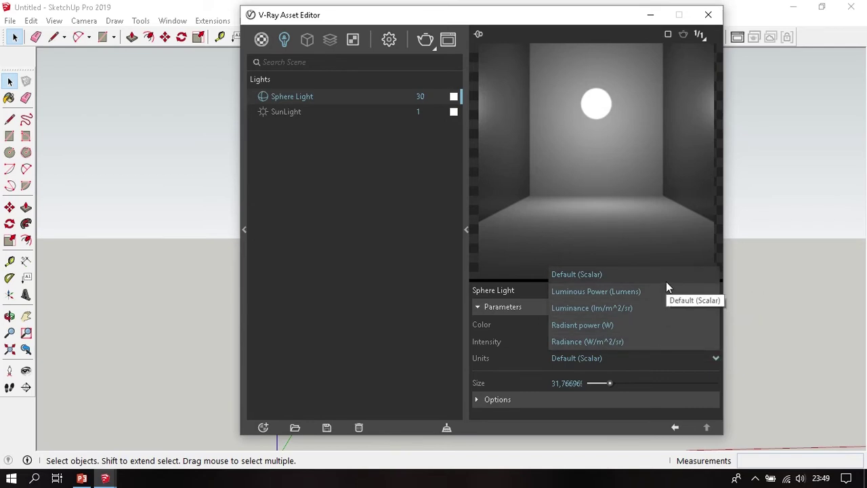
# Dismiss the Units list, leaving it at Default (Scalar)
pyautogui.click(762, 339)
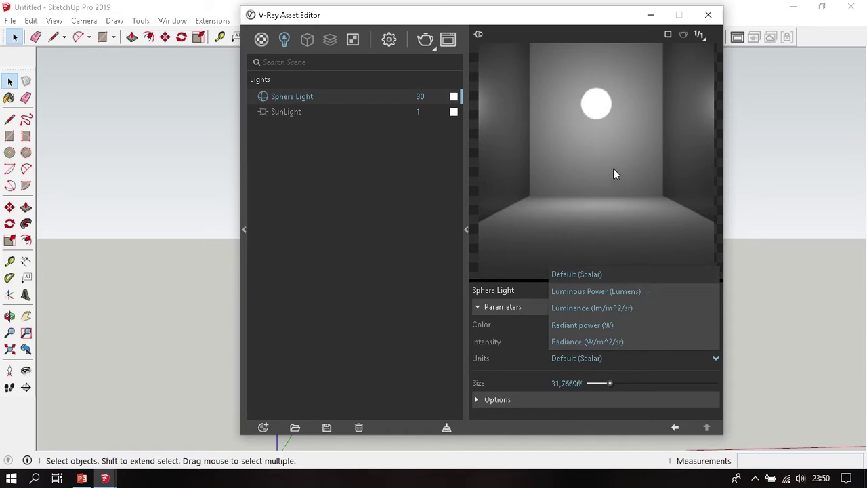
pyautogui.click(661, 276)
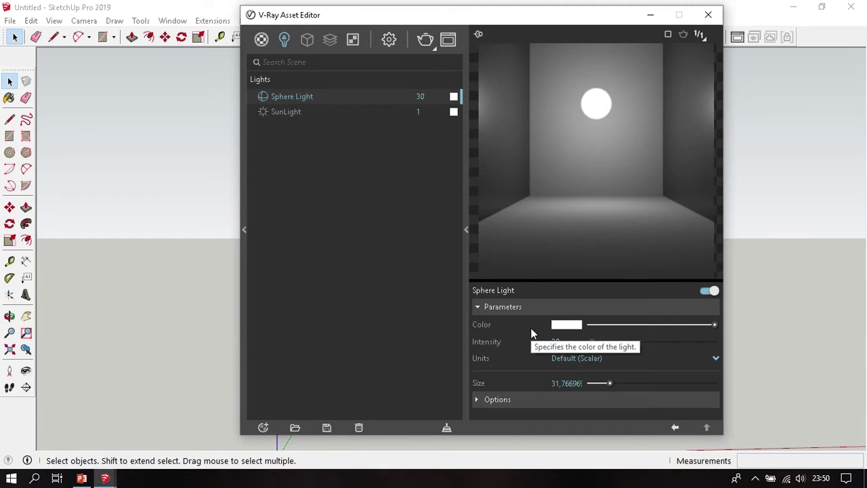
# Reset the sphere light colour to pure white in the Color Picker and move the editor aside
pyautogui.click(557, 324)
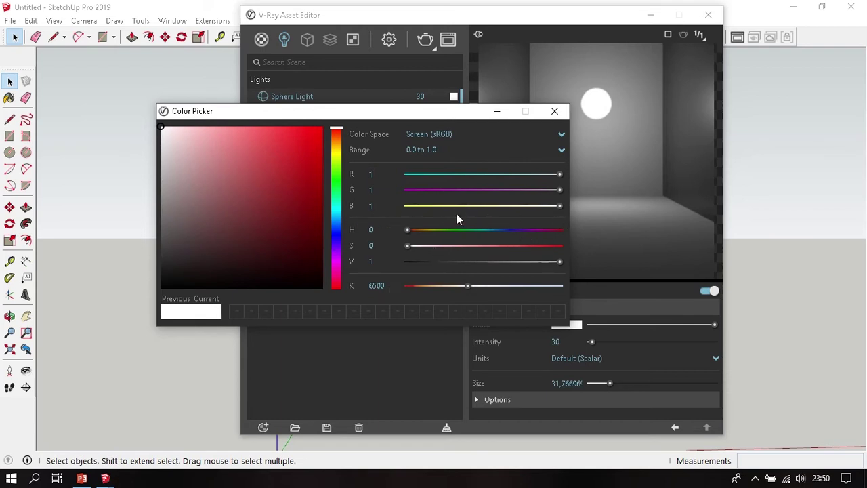
pyautogui.moveTo(202, 141)
pyautogui.mouseDown()
pyautogui.moveTo(255, 141)
pyautogui.moveTo(312, 185)
pyautogui.moveTo(309, 161)
pyautogui.moveTo(315, 233)
pyautogui.moveTo(307, 131)
pyautogui.moveTo(310, 254)
pyautogui.moveTo(310, 151)
pyautogui.moveTo(319, 176)
pyautogui.mouseUp()
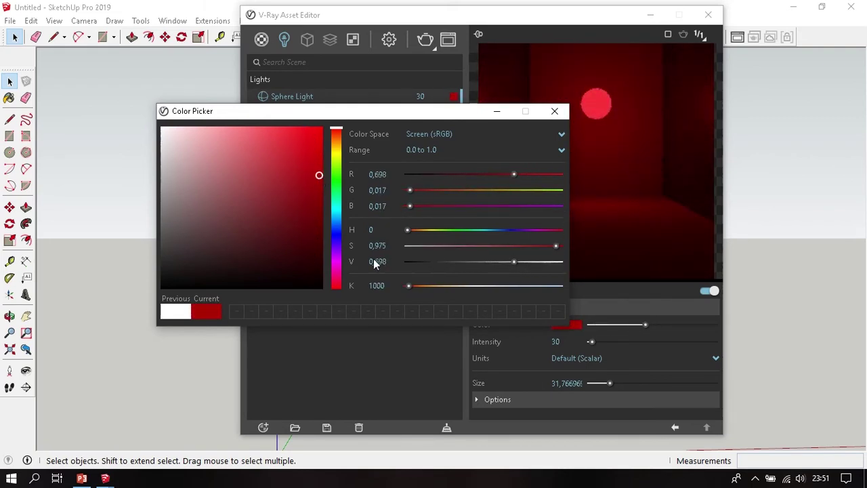
pyautogui.moveTo(514, 262); pyautogui.dragTo(575, 269)
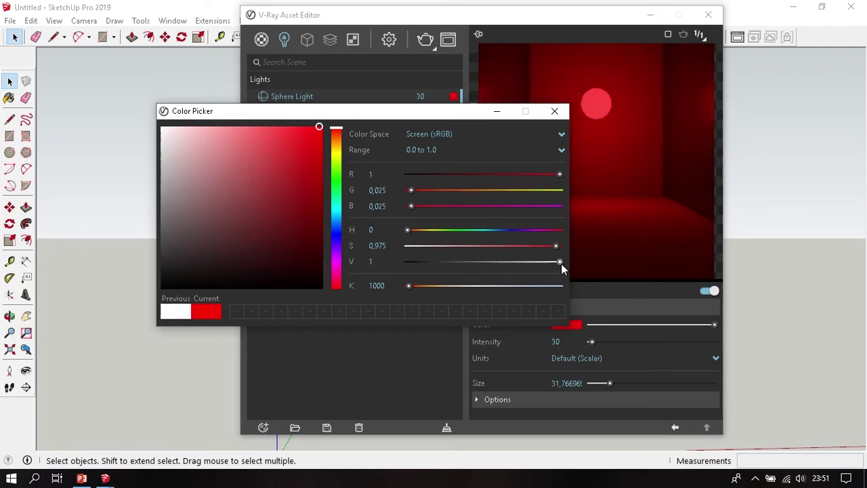
pyautogui.moveTo(550, 264); pyautogui.dragTo(407, 262)
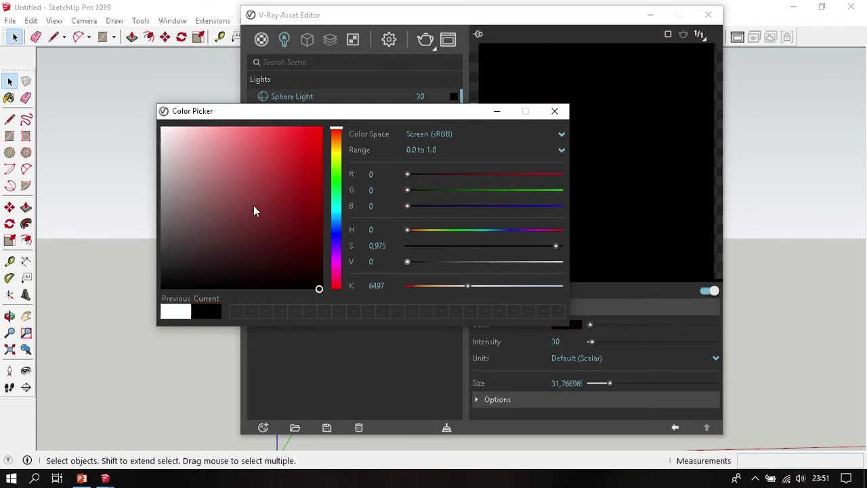
pyautogui.moveTo(253, 211)
pyautogui.mouseDown()
pyautogui.moveTo(252, 197)
pyautogui.moveTo(161, 127)
pyautogui.mouseUp()
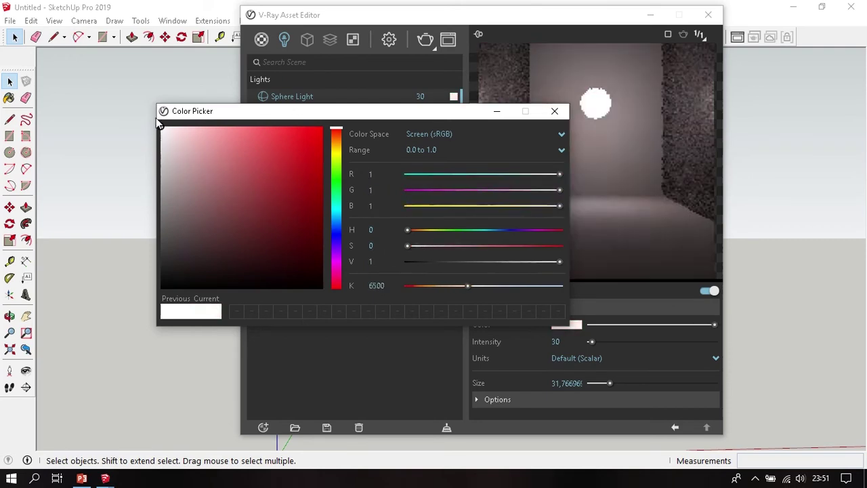
pyautogui.click(554, 111)
pyautogui.moveTo(528, 19); pyautogui.dragTo(355, 32)
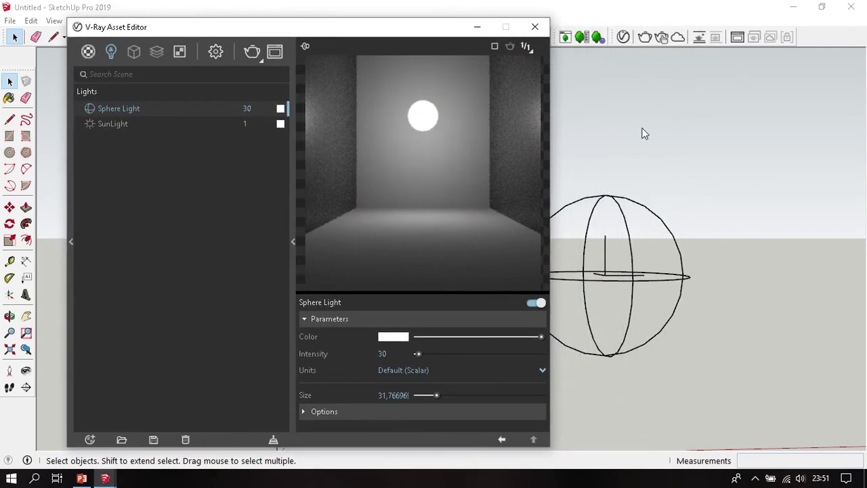
# Open and close the Materials tray, then bring up the sphere light's Units list
pyautogui.middleClick(676, 141)
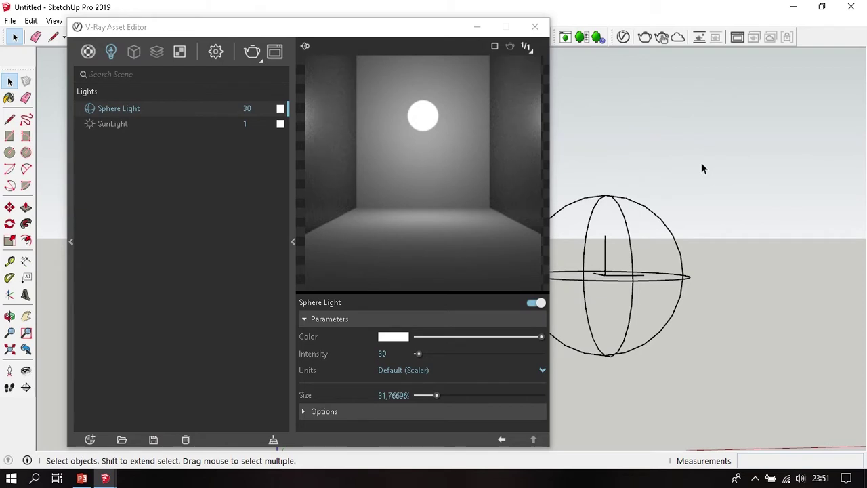
pyautogui.press('b')
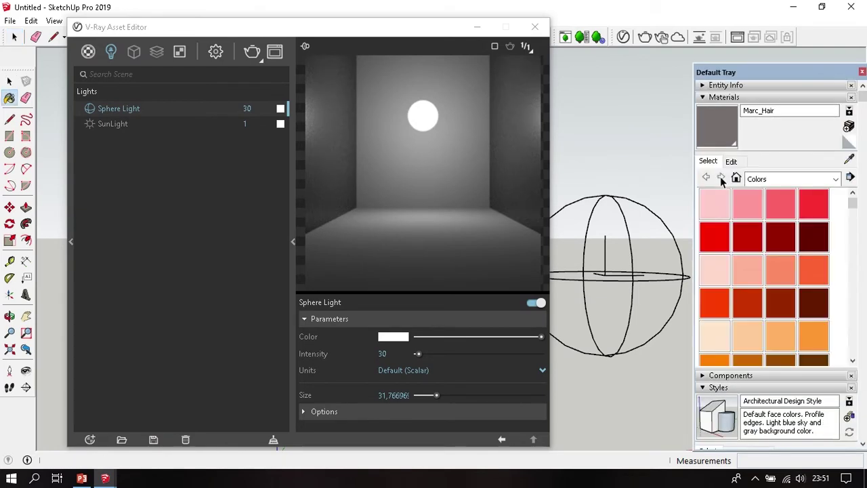
pyautogui.click(733, 162)
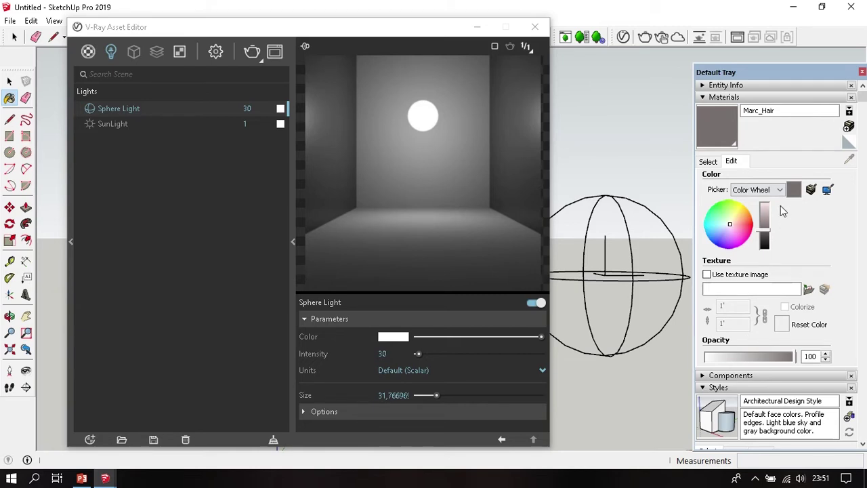
pyautogui.click(862, 71)
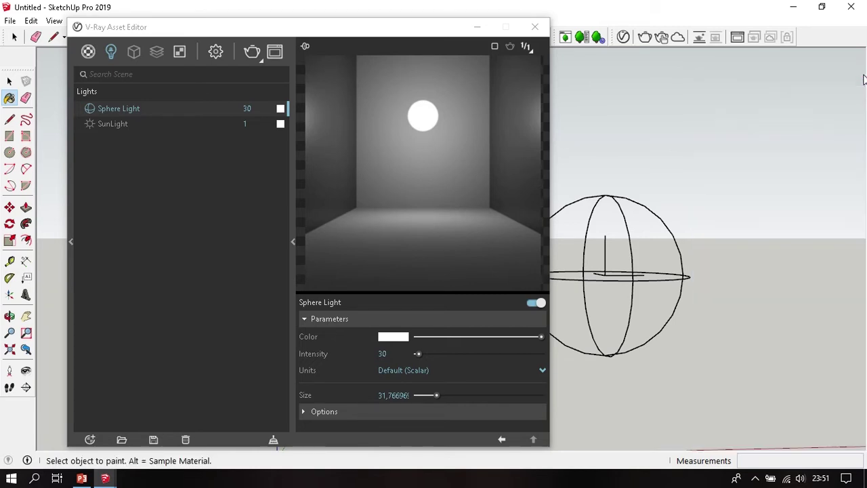
pyautogui.click(452, 368)
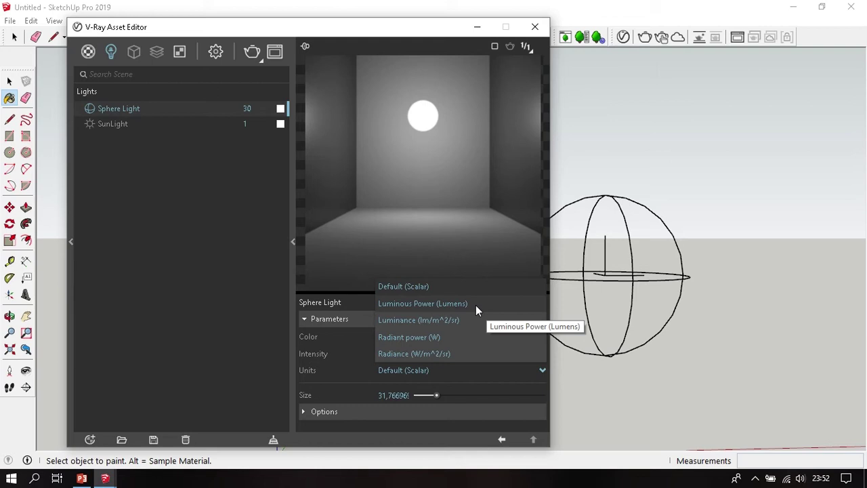
# Switch Units to Luminous Power (Lumens) and set intensity to 1500
pyautogui.click(266, 349)
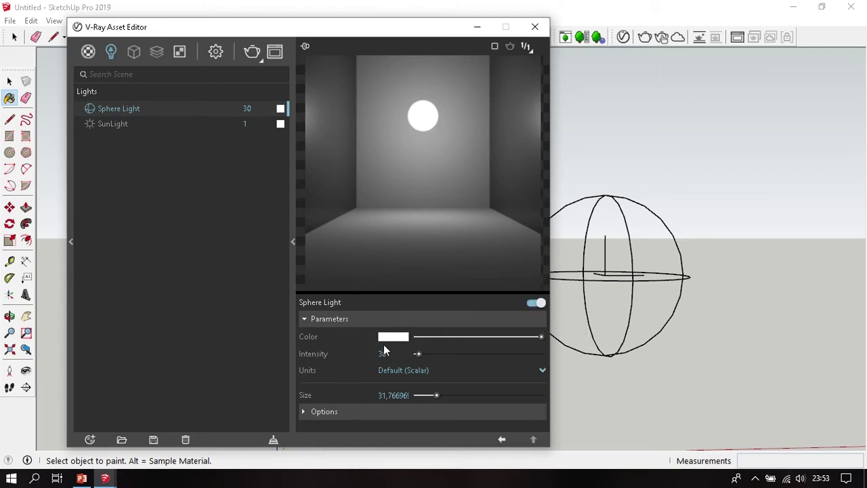
pyautogui.click(441, 369)
pyautogui.click(492, 305)
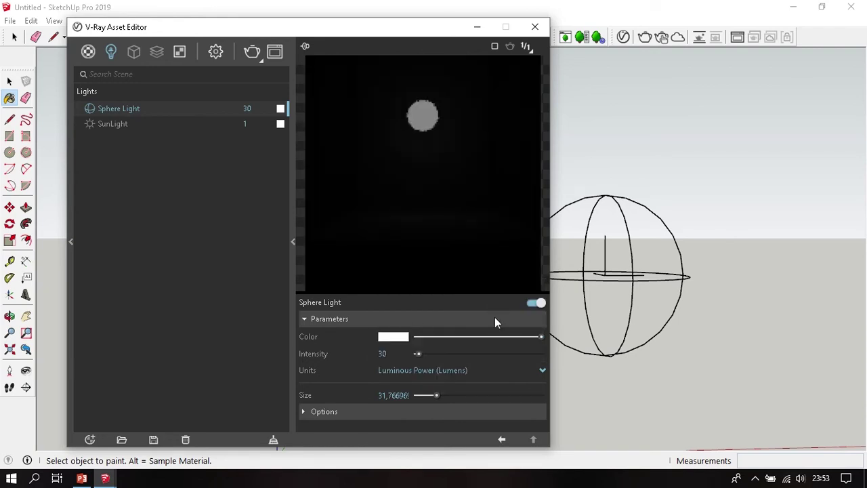
pyautogui.doubleClick(397, 353)
pyautogui.write('1500')
pyautogui.press('Return')
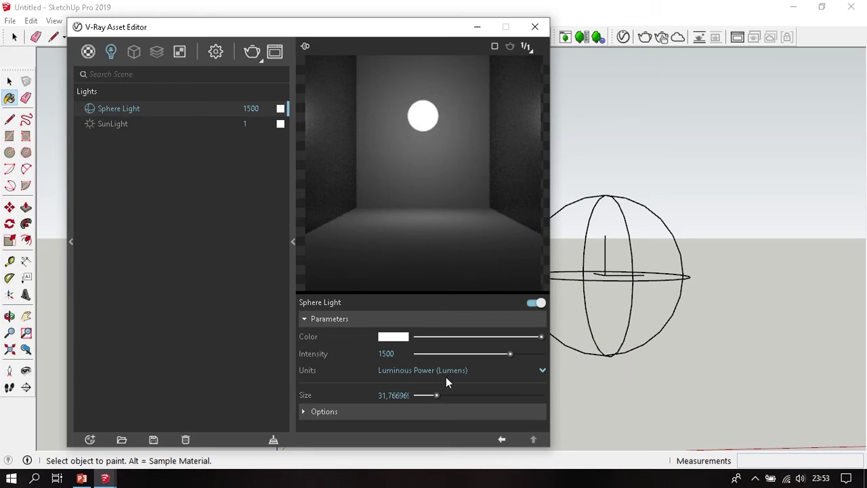
pyautogui.moveTo(399, 352)
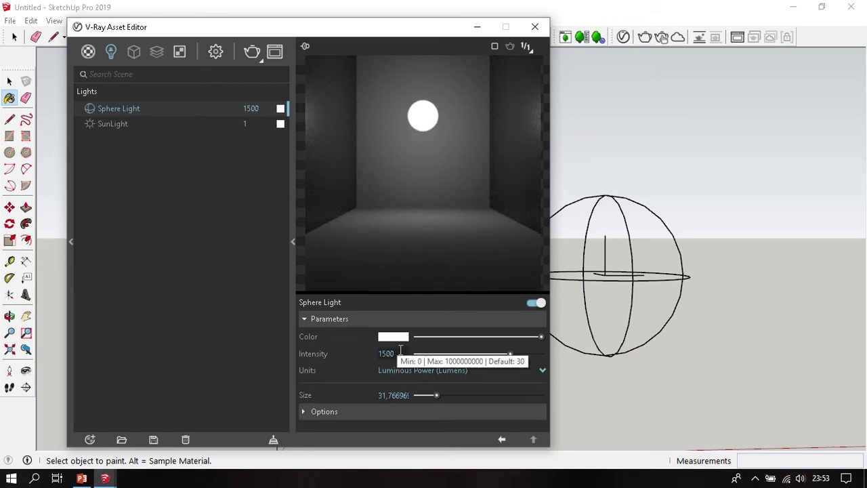
pyautogui.click(471, 369)
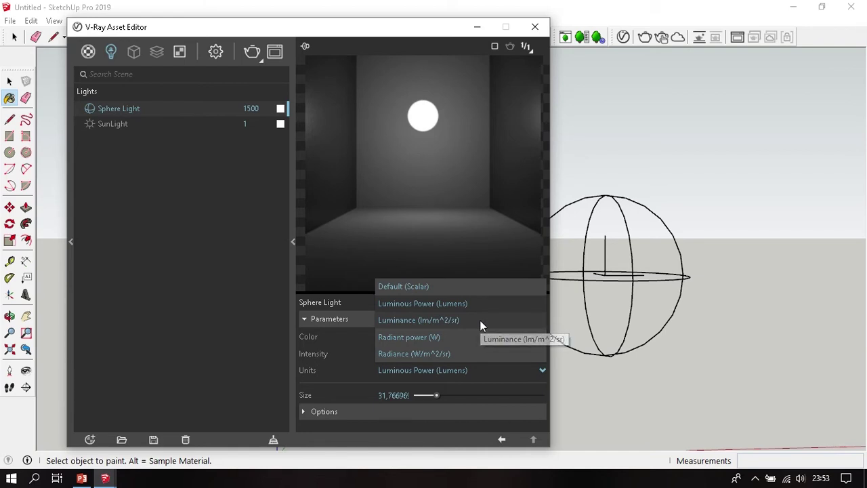
# Choose Luminance (lm/m^2/sr) units, move the editor up-left, and reopen the Units list
pyautogui.click(480, 319)
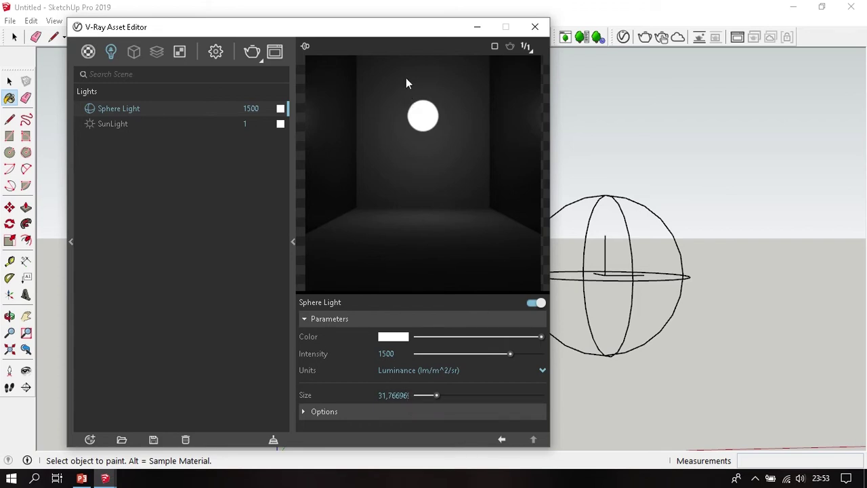
pyautogui.moveTo(401, 37); pyautogui.dragTo(368, 20)
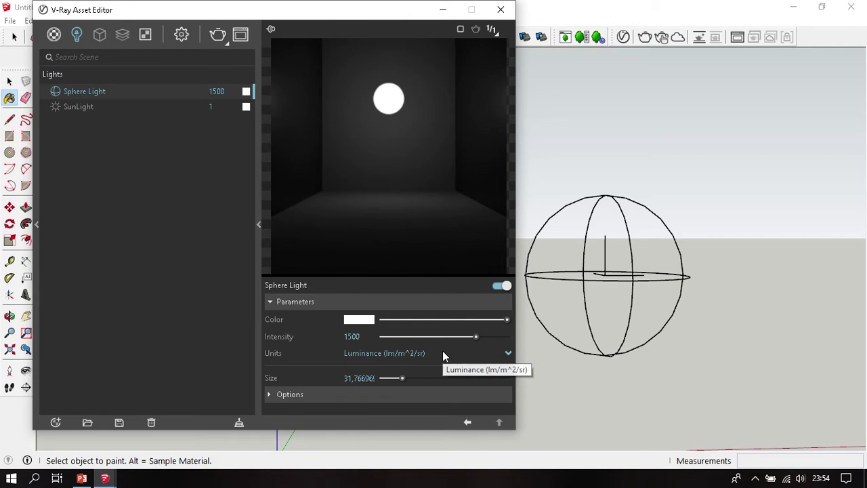
pyautogui.click(442, 352)
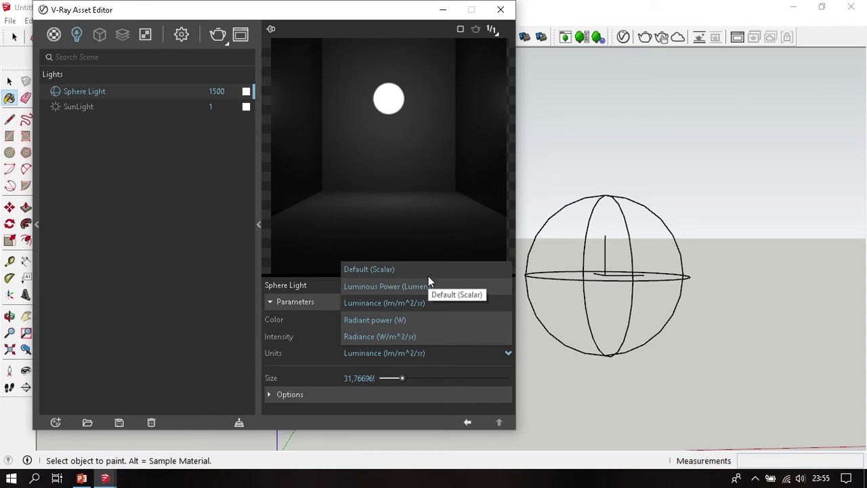
# Try Radiant power (W), return to the Select tool, then pick Radiance (W/m^2/sr)
pyautogui.click(415, 319)
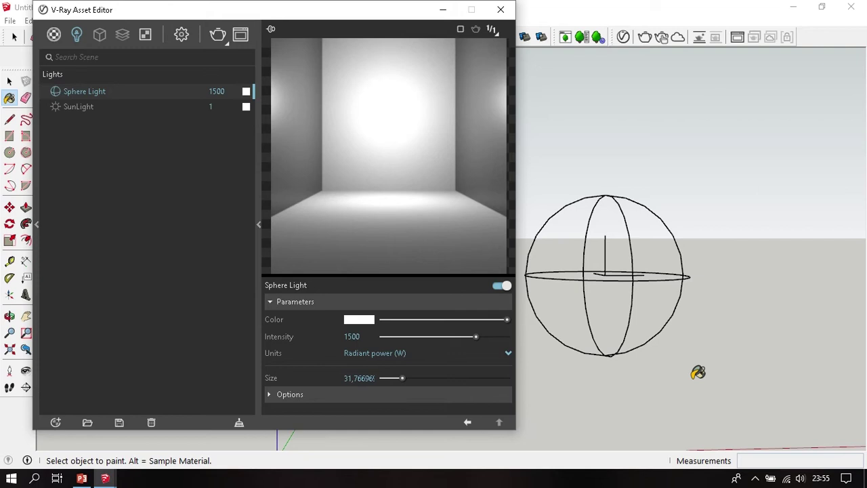
pyautogui.click(701, 336)
pyautogui.press('space')
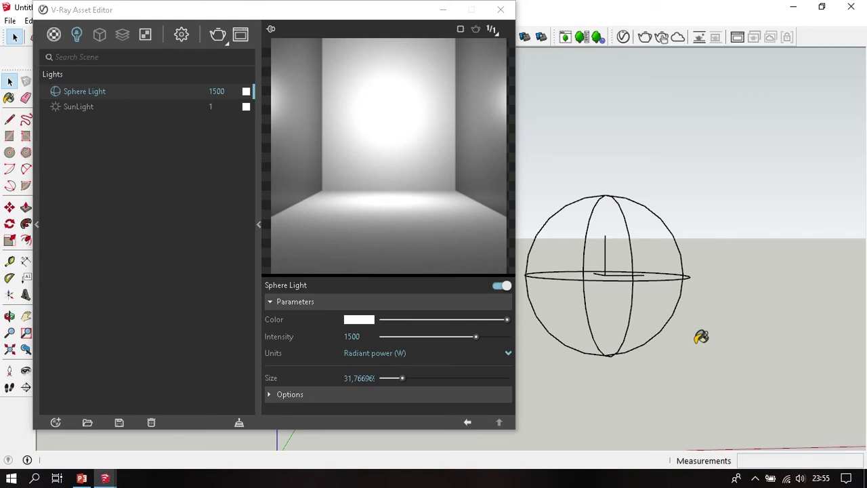
pyautogui.click(426, 350)
pyautogui.click(428, 336)
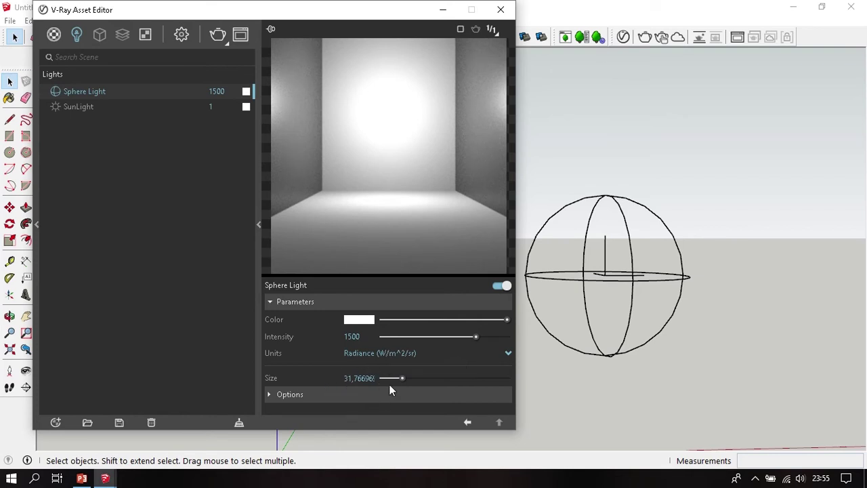
# Expand the sphere light's Options rollout and look through its extra settings
pyautogui.click(301, 394)
pyautogui.scroll(-2, 320, 339)
pyautogui.scroll(-1, 318, 339)
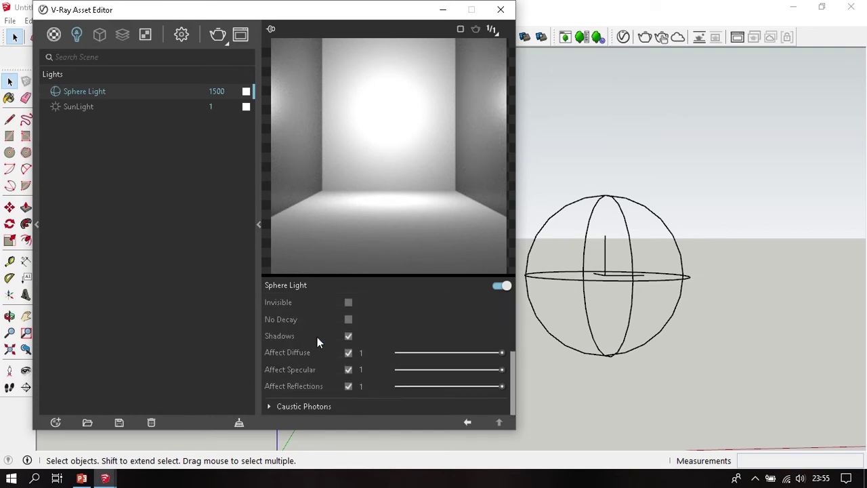
pyautogui.scroll(2, 387, 337)
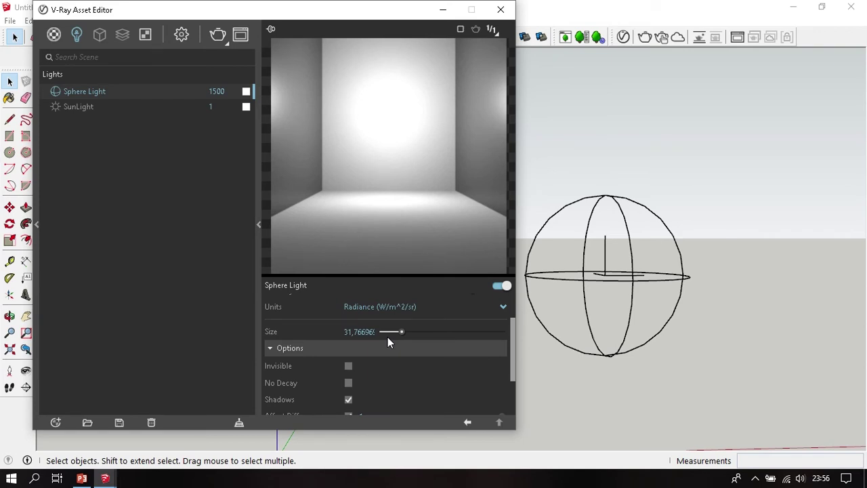
pyautogui.scroll(-2, 297, 352)
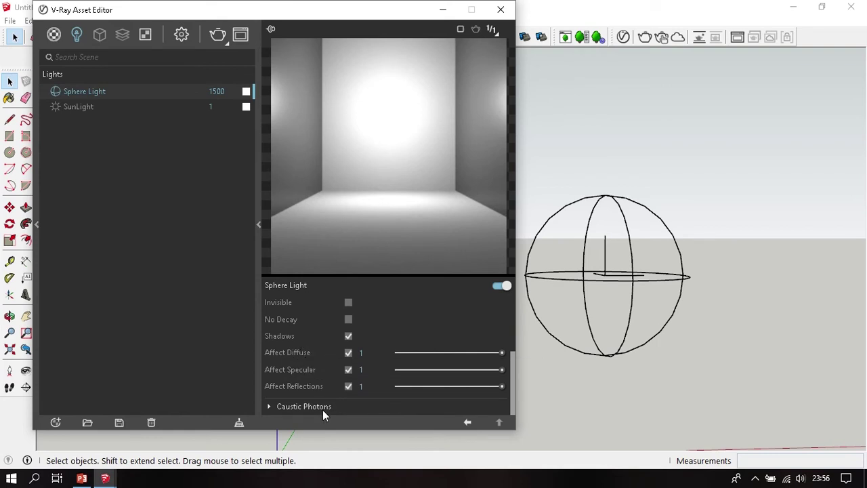
pyautogui.scroll(2, 326, 376)
pyautogui.scroll(-1, 332, 369)
pyautogui.scroll(-1, 333, 367)
pyautogui.scroll(1, 389, 343)
# Tick Invisible for the sphere light, then untick it so the sphere stays visible
pyautogui.scroll(1, 398, 362)
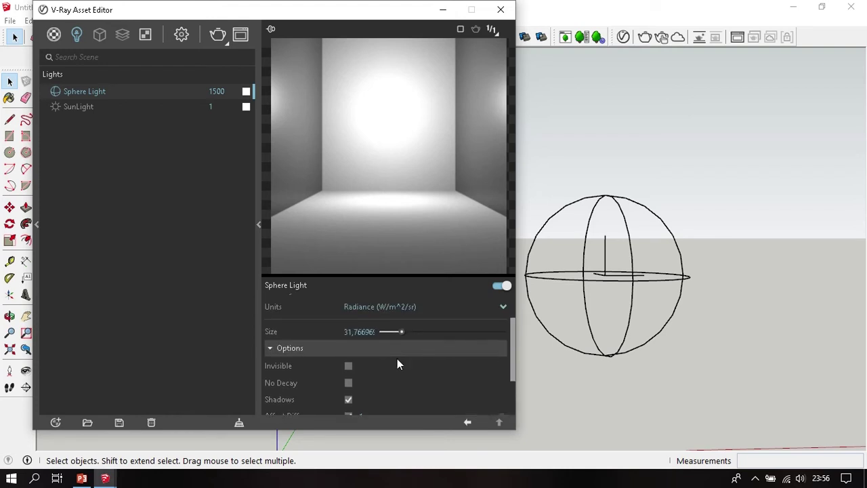
pyautogui.scroll(-2, 404, 353)
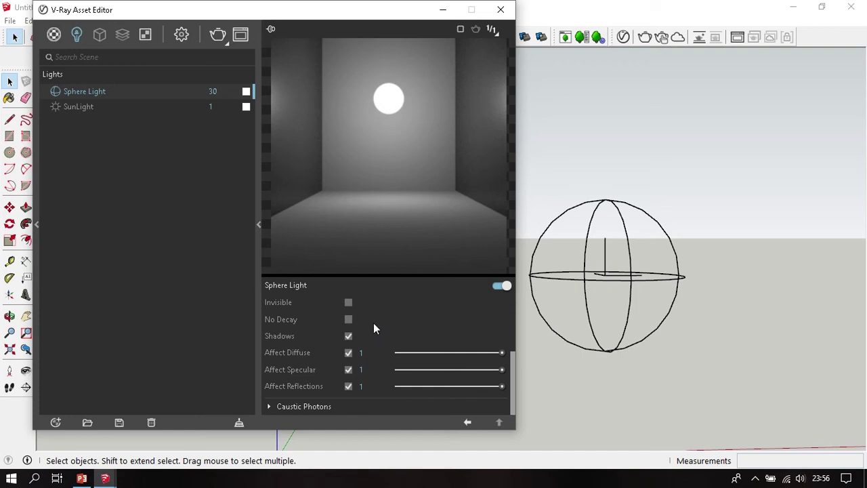
pyautogui.click(348, 302)
pyautogui.click(350, 302)
# Switch No Decay on and back off, then expand Caustic Photons showing Caustic Subdivs 1000
pyautogui.click(349, 320)
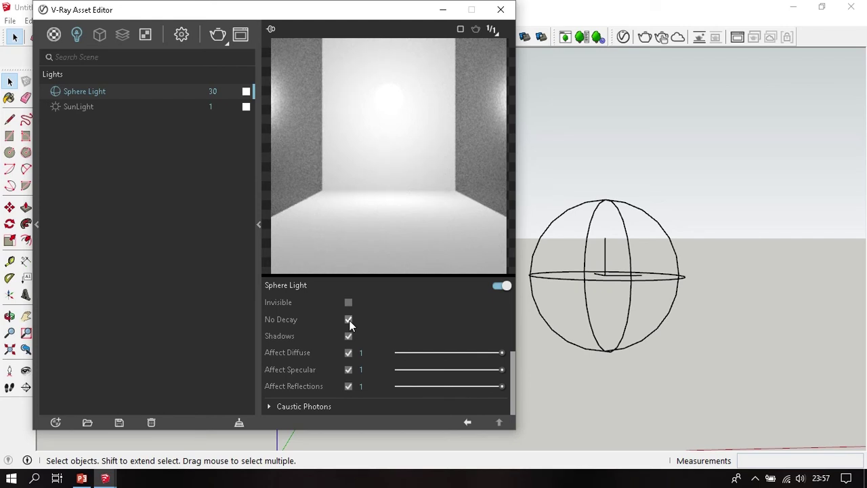
pyautogui.click(348, 320)
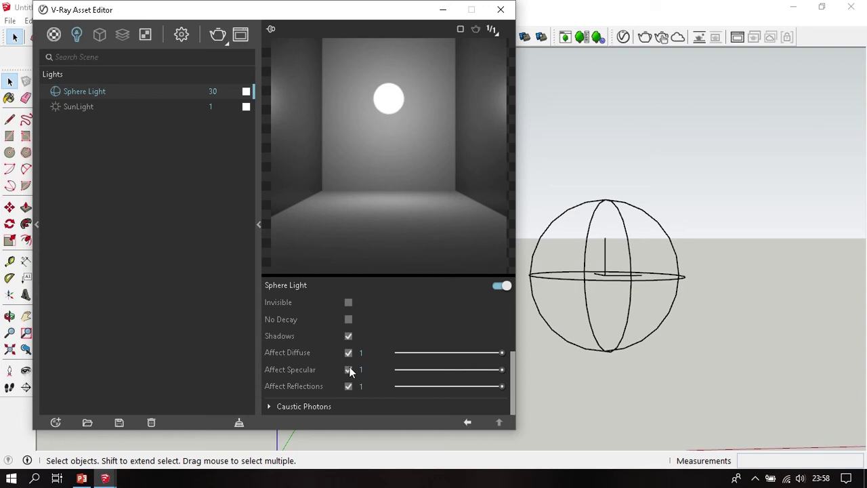
pyautogui.click(326, 406)
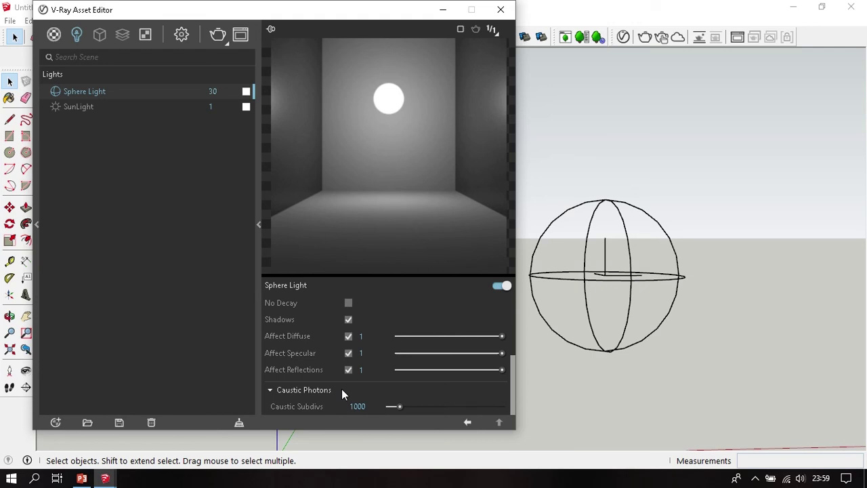
# Collapse the Options rollout, leaving intensity 30 (Default Scalar), white colour and size 30 shown
pyautogui.scroll(3, 286, 362)
pyautogui.scroll(5, 303, 353)
pyautogui.click(299, 394)
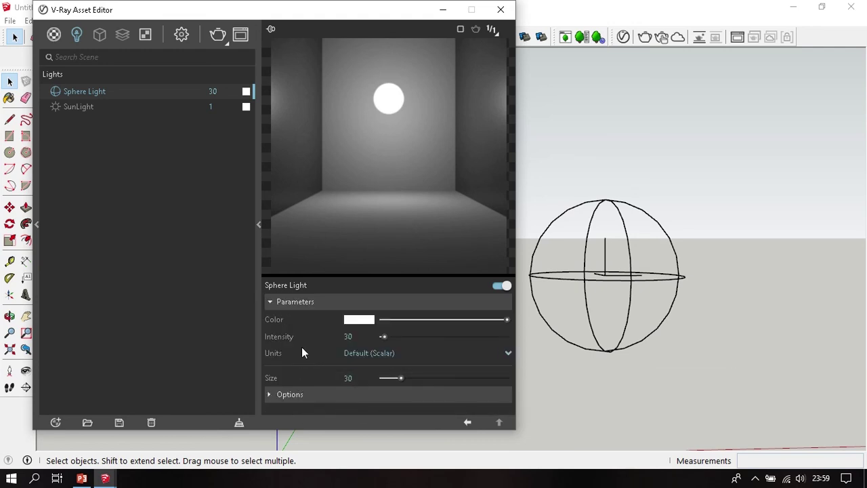